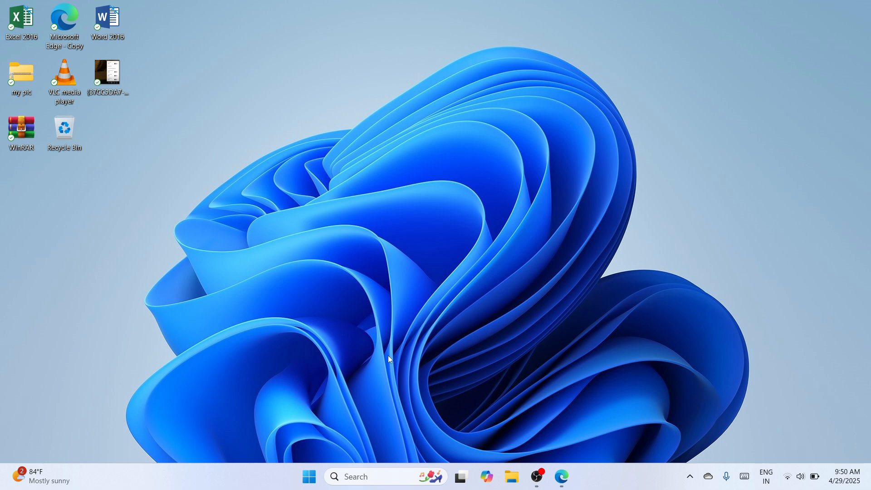
- Find Google Chrome through the Windows search and open it
{"action": "left_click", "coordinate": [359, 468]}
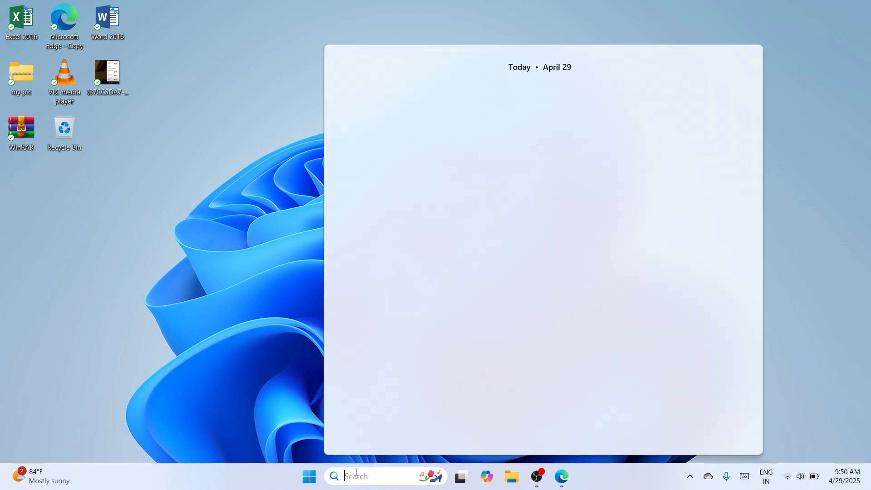
{"action": "type", "text": "chr"}
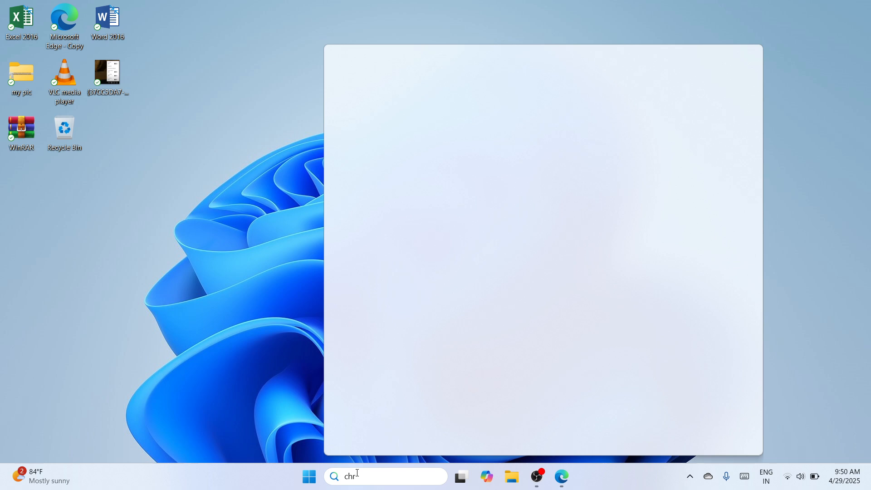
{"action": "type", "text": "ome"}
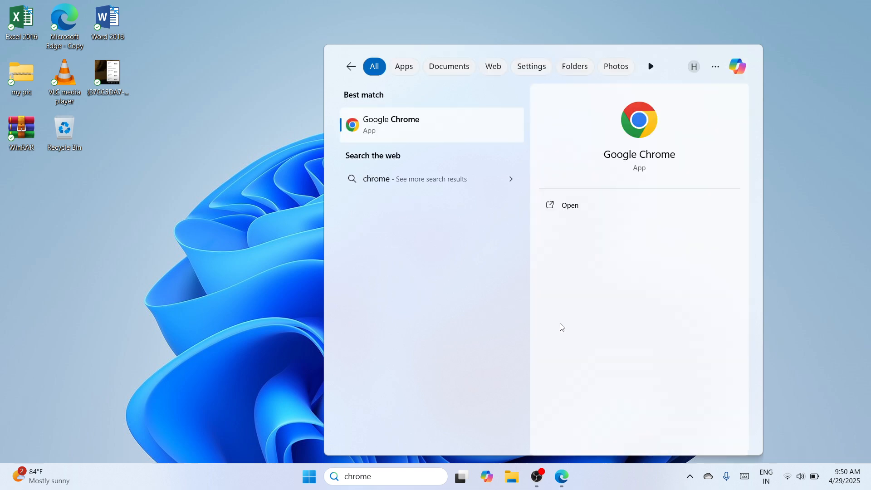
{"action": "left_click", "coordinate": [597, 207]}
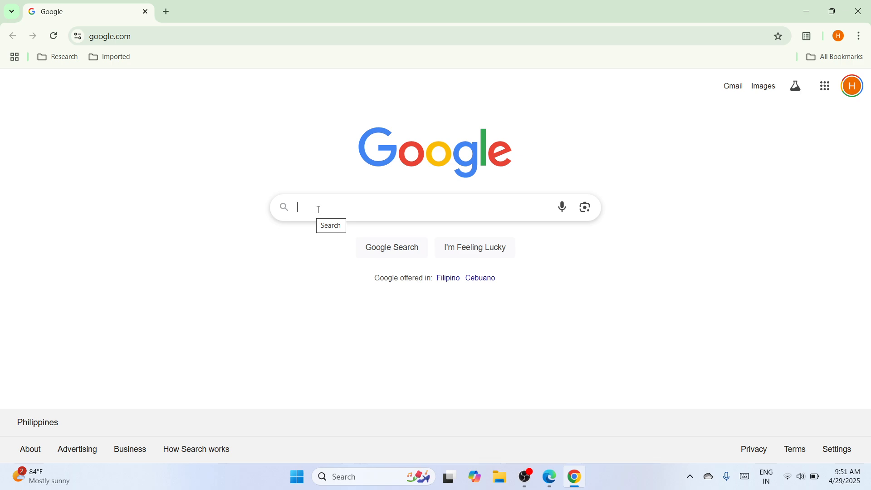
- Search Google for "canon lbp 3300"
{"action": "type", "text": "ca"}
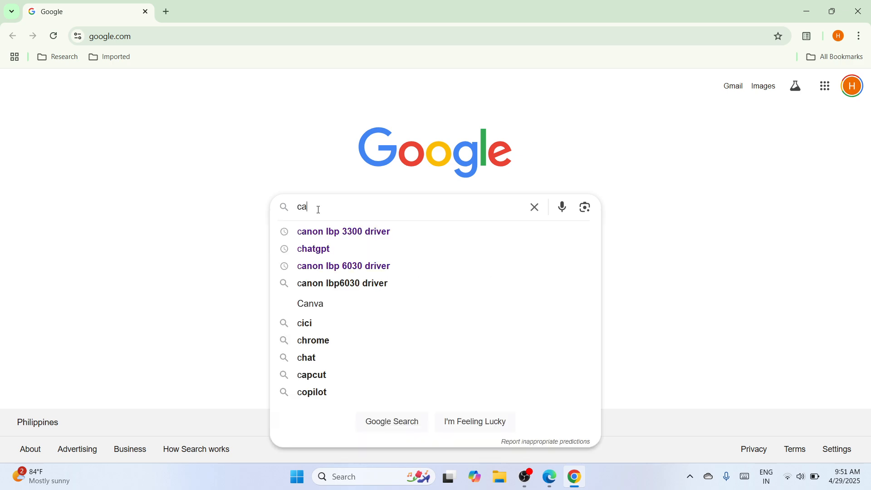
{"action": "type", "text": "non lb"}
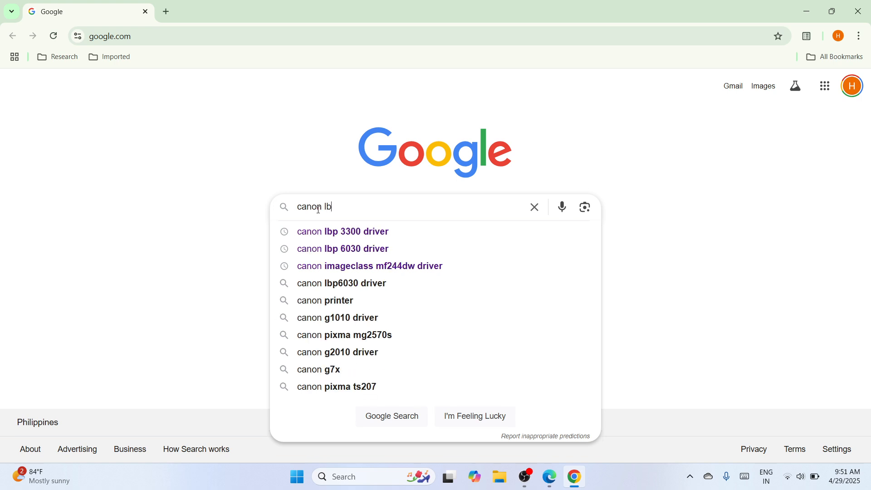
{"action": "type", "text": "p 33"}
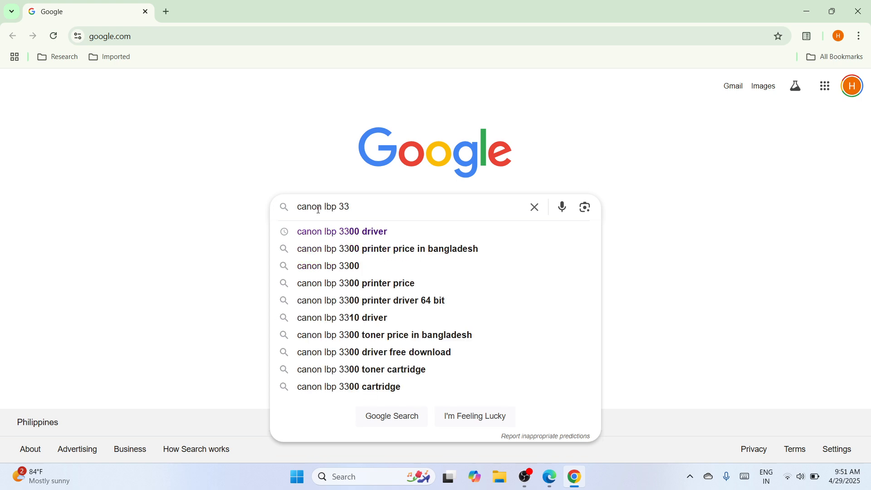
{"action": "type", "text": "oo"}
{"action": "key", "text": "BackSpace"}
{"action": "key", "text": "BackSpace"}
{"action": "type", "text": "00"}
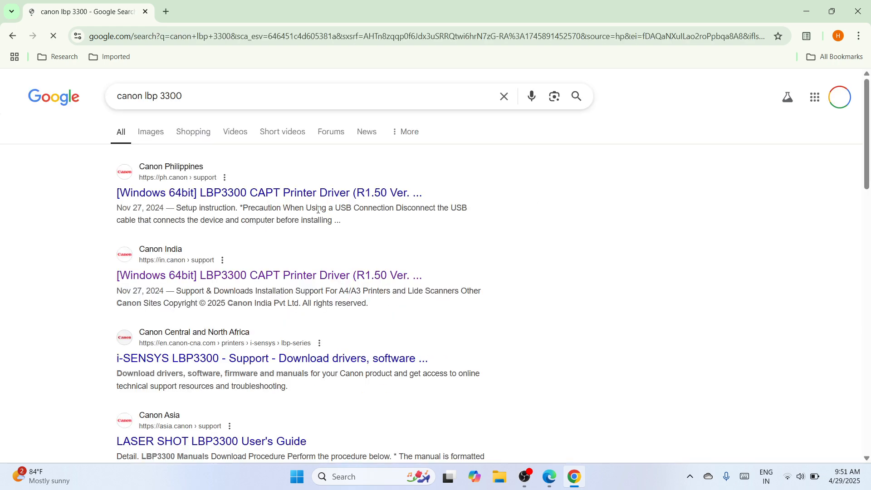
- Change the Google search query to "canon printer driver" and run it
{"action": "left_click", "coordinate": [243, 93]}
{"action": "key", "text": "BackSpace"}
{"action": "key", "text": "BackSpace"}
{"action": "key", "text": "BackSpace"}
{"action": "key", "text": "BackSpace"}
{"action": "key", "text": "BackSpace"}
{"action": "key", "text": "BackSpace"}
{"action": "key", "text": "BackSpace"}
{"action": "key", "text": "BackSpace"}
{"action": "key", "text": "BackSpace"}
{"action": "type", "text": "p"}
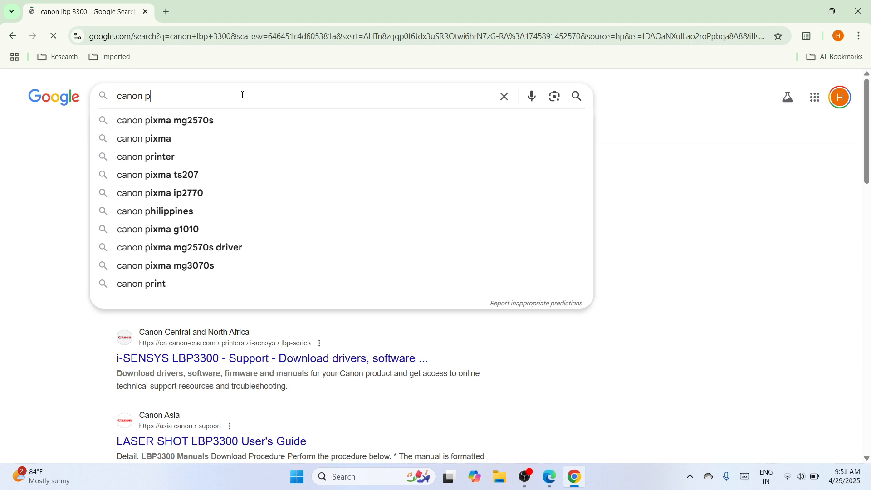
{"action": "type", "text": "rinter dr"}
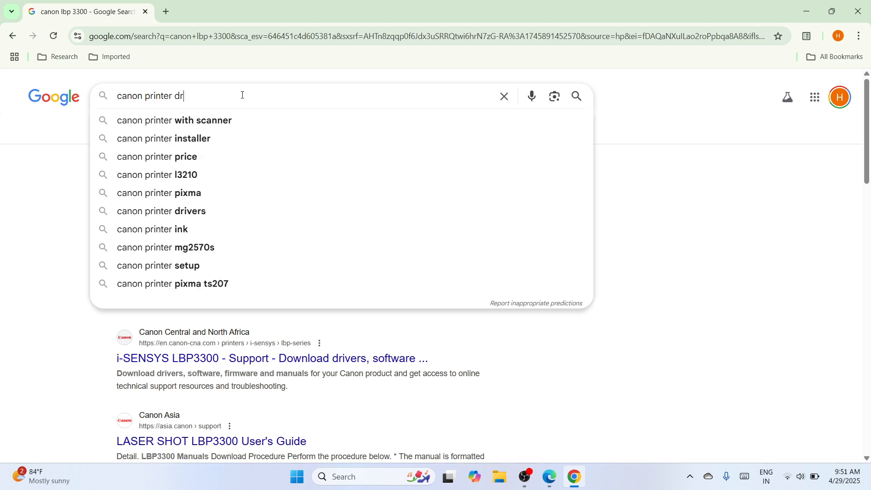
{"action": "type", "text": "ive"}
{"action": "type", "text": "r"}
{"action": "key", "text": "Return"}
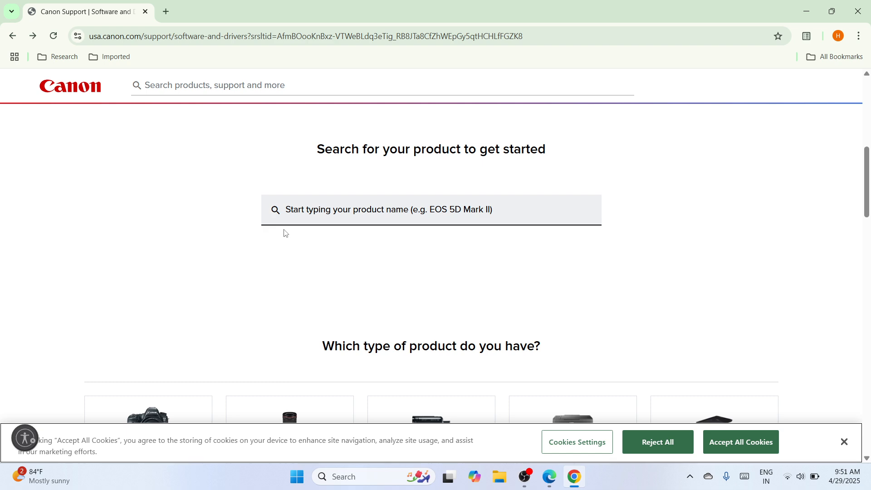
- Replace the end of the Google query and search for "canon lbp 3300 driver"
{"action": "key", "text": "BackSpace"}
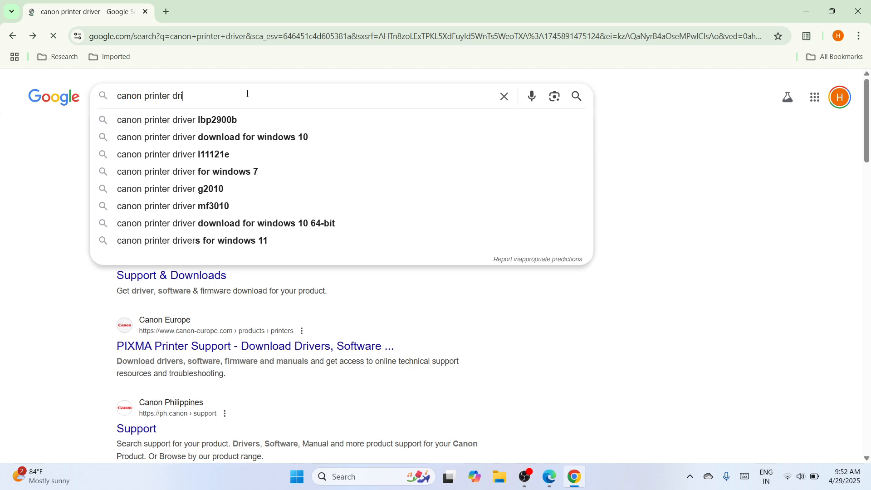
{"action": "key", "text": "BackSpace"}
{"action": "key", "text": "BackSpace"}
{"action": "key", "text": "BackSpace"}
{"action": "key", "text": "BackSpace"}
{"action": "key", "text": "BackSpace"}
{"action": "key", "text": "BackSpace"}
{"action": "key", "text": "BackSpace"}
{"action": "key", "text": "BackSpace"}
{"action": "key", "text": "BackSpace"}
{"action": "key", "text": "BackSpace"}
{"action": "key", "text": "BackSpace"}
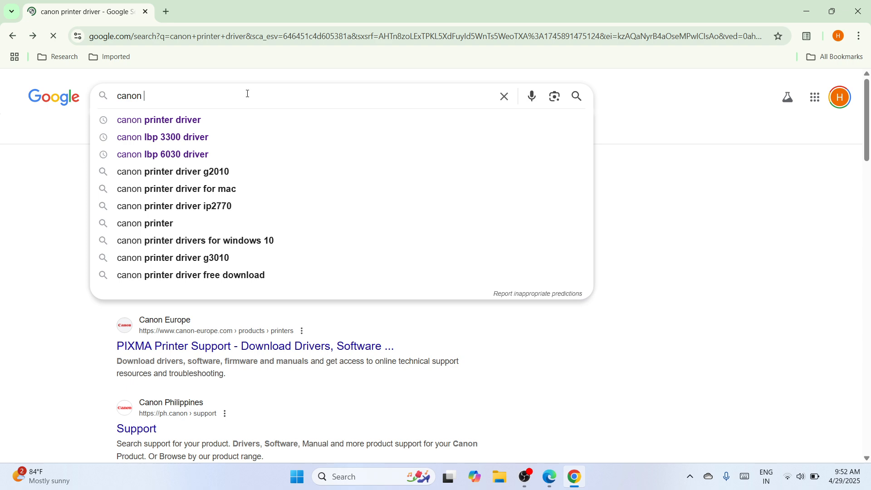
{"action": "type", "text": "lb"}
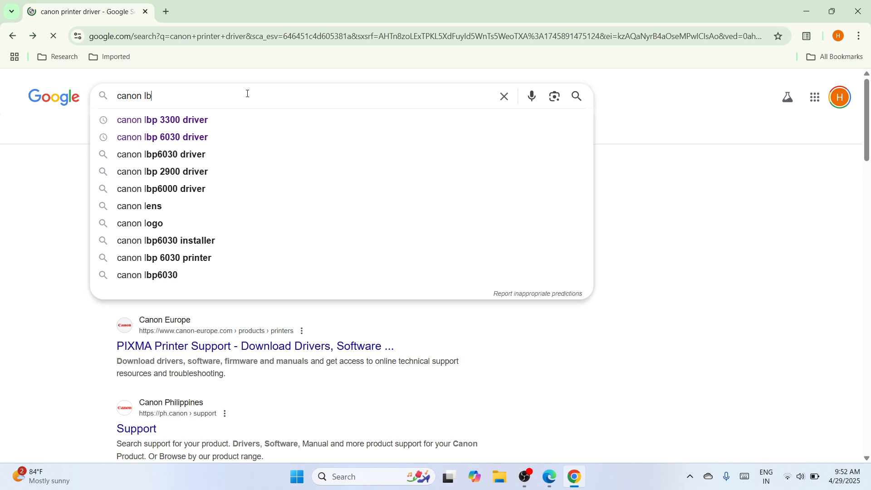
{"action": "type", "text": "p"}
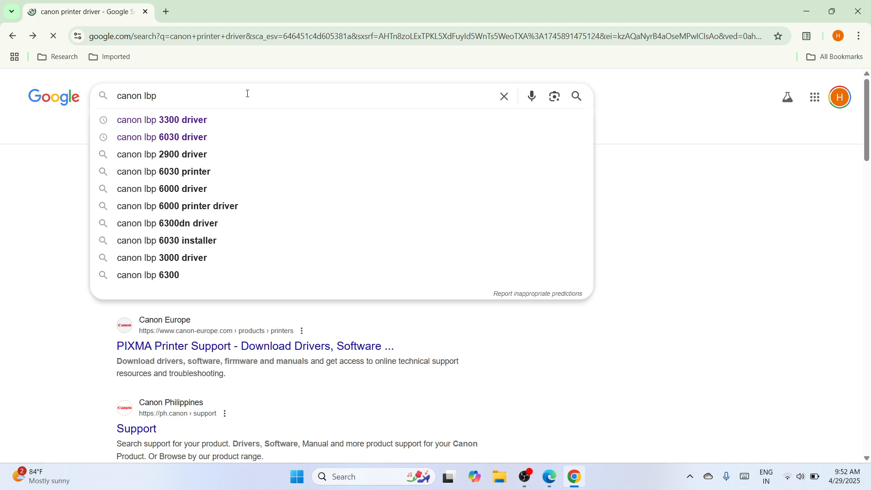
{"action": "type", "text": " 3300 "}
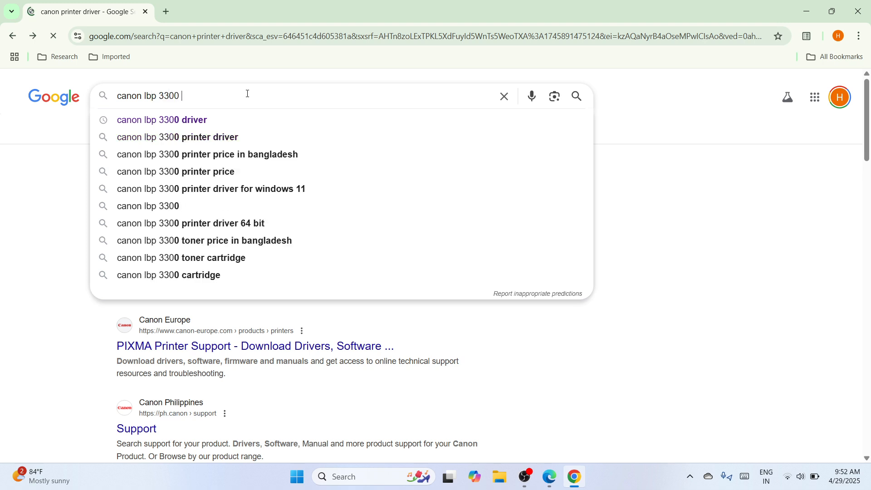
{"action": "type", "text": "driv"}
{"action": "left_click", "coordinate": [248, 120]}
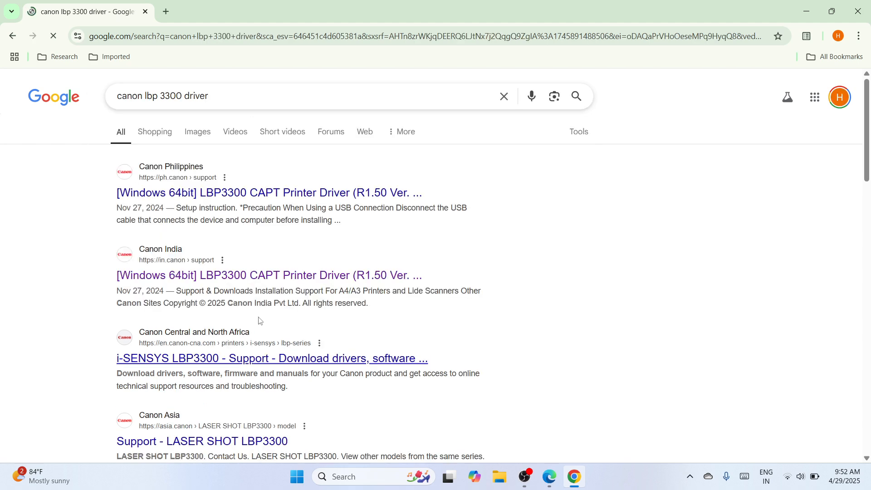
- Download the Windows 64bit LBP3300 CAPT Printer Driver (R1.50 Ver.3.30) from the Canon India result and show the file in its folder
{"action": "left_click", "coordinate": [256, 280]}
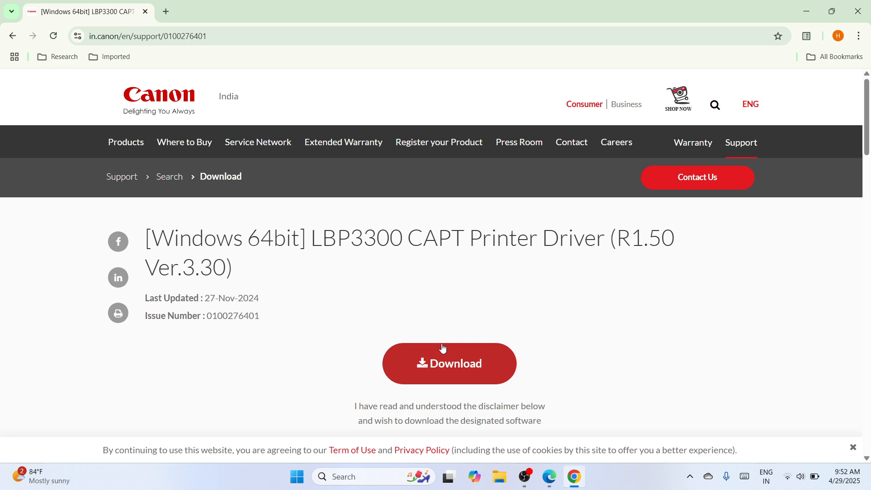
{"action": "left_click", "coordinate": [444, 362]}
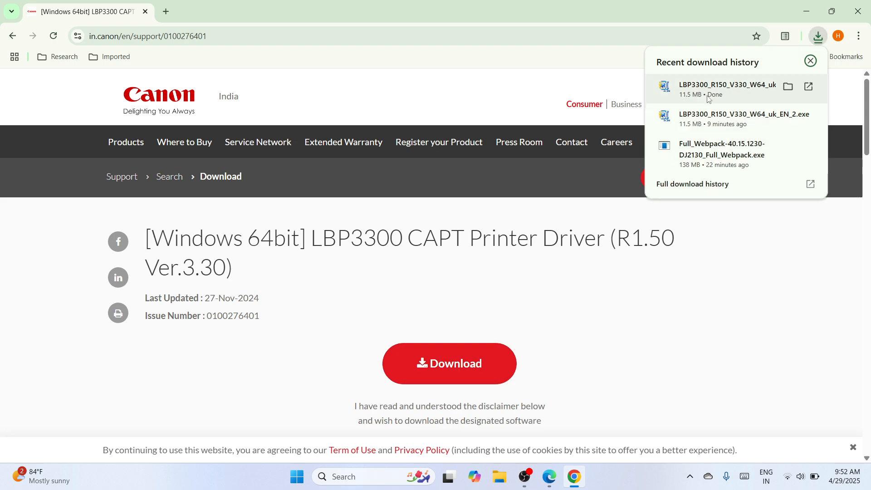
{"action": "left_click", "coordinate": [788, 87]}
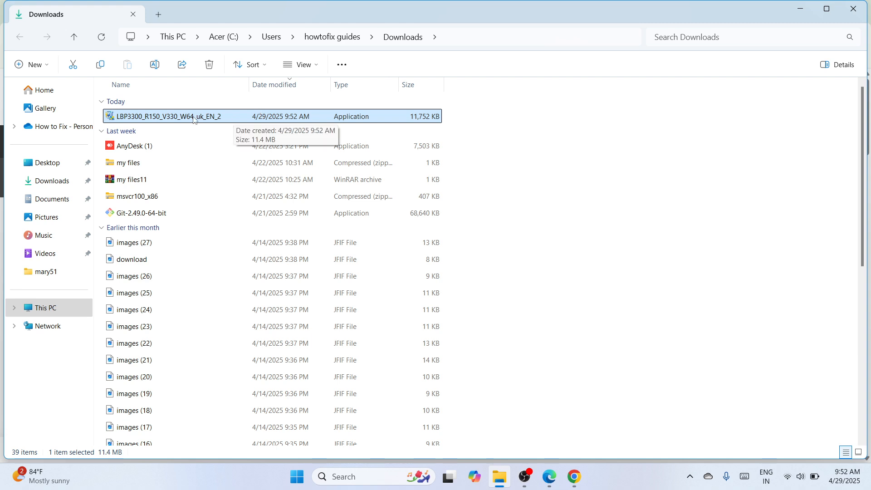
- Move the LBP3300_R150_V330_W64_uk_EN_2 installer from Downloads to the desktop, closing the open windows, and place it in the upper middle
{"action": "left_click", "coordinate": [74, 65]}
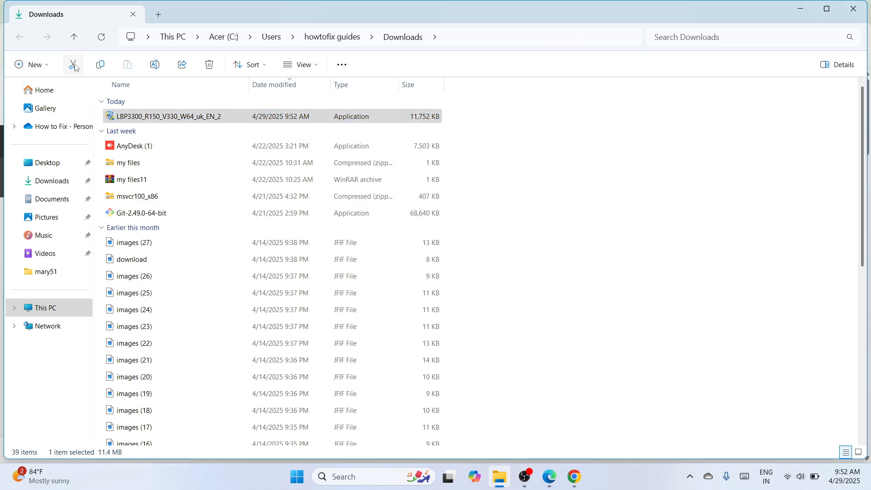
{"action": "left_click", "coordinate": [851, 13]}
{"action": "left_click", "coordinate": [857, 12]}
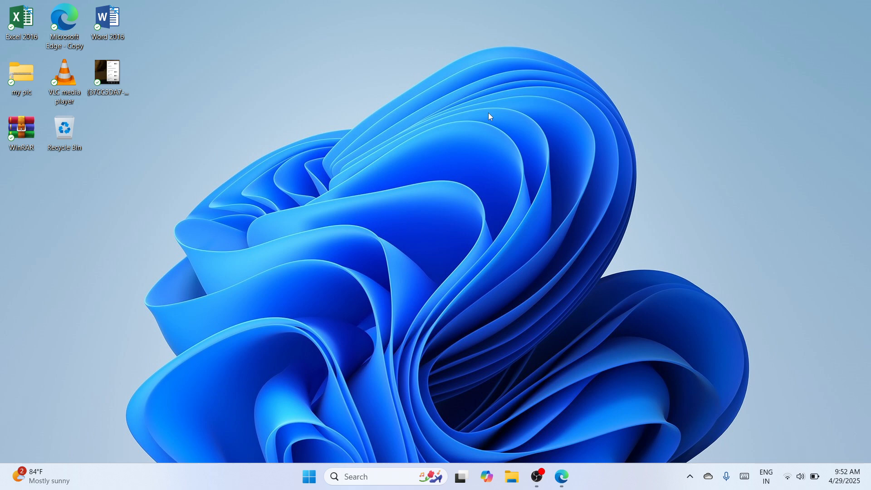
{"action": "right_click", "coordinate": [485, 108]}
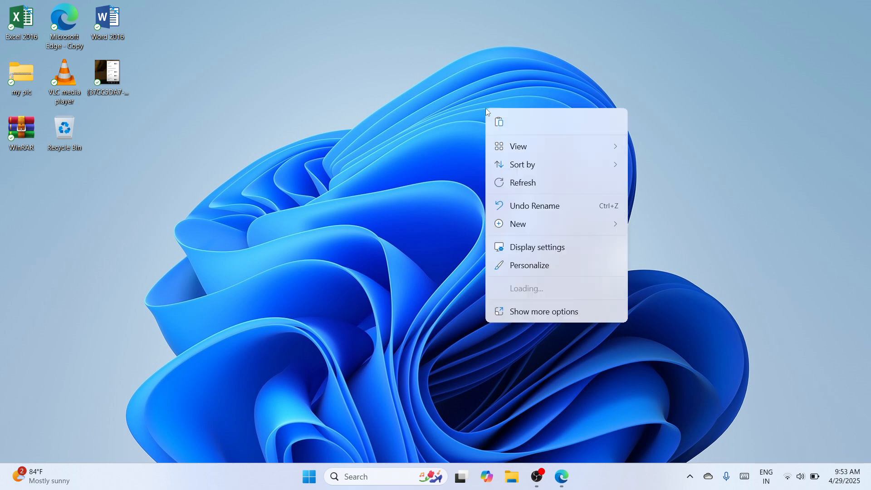
{"action": "left_click", "coordinate": [497, 121]}
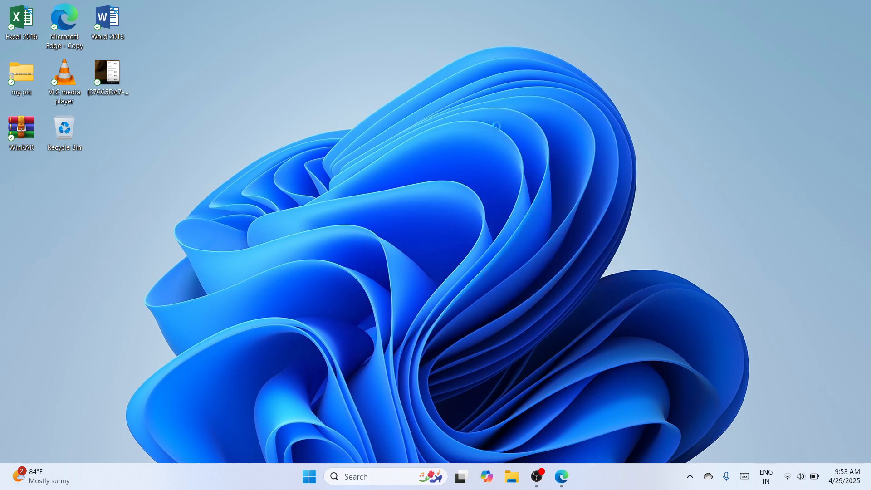
{"action": "left_click_drag", "start_coordinate": [20, 192], "coordinate": [407, 136]}
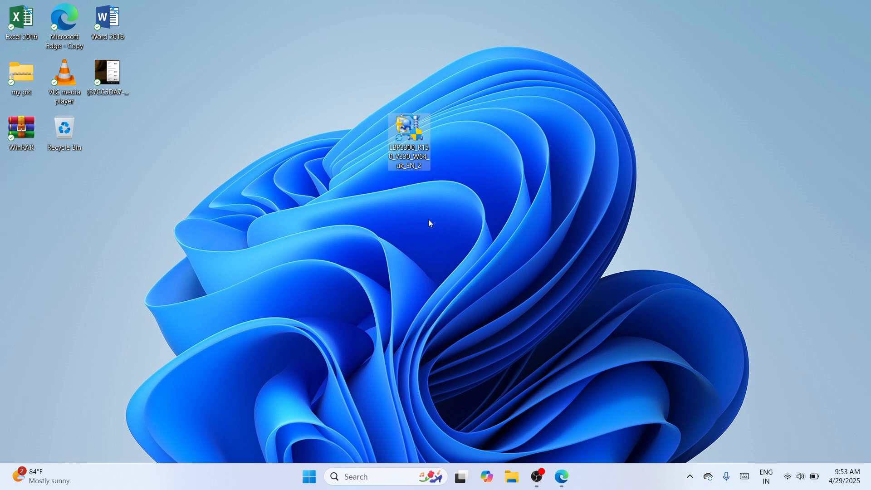
- Extract the LBP3300_R150_V330_W64_uk_EN_2 installer with WinRAR into a folder of the same name and place that folder beside it on the desktop
{"action": "double_click", "coordinate": [411, 148]}
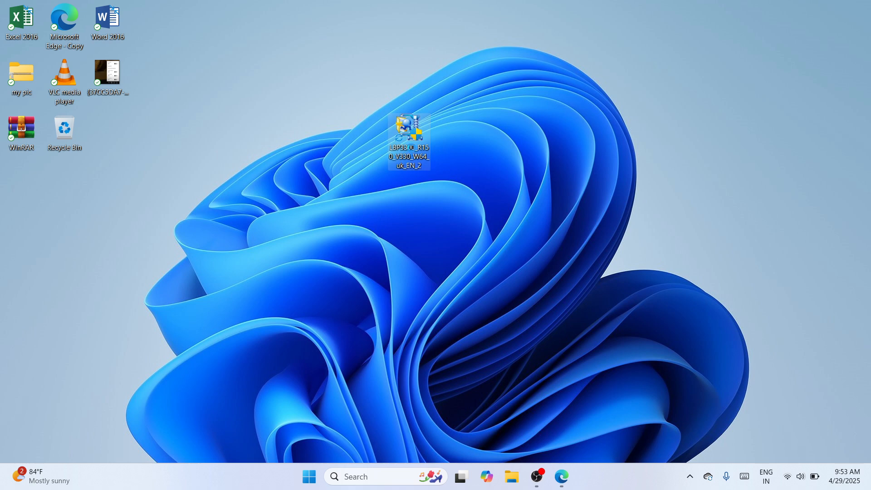
{"action": "right_click", "coordinate": [413, 150]}
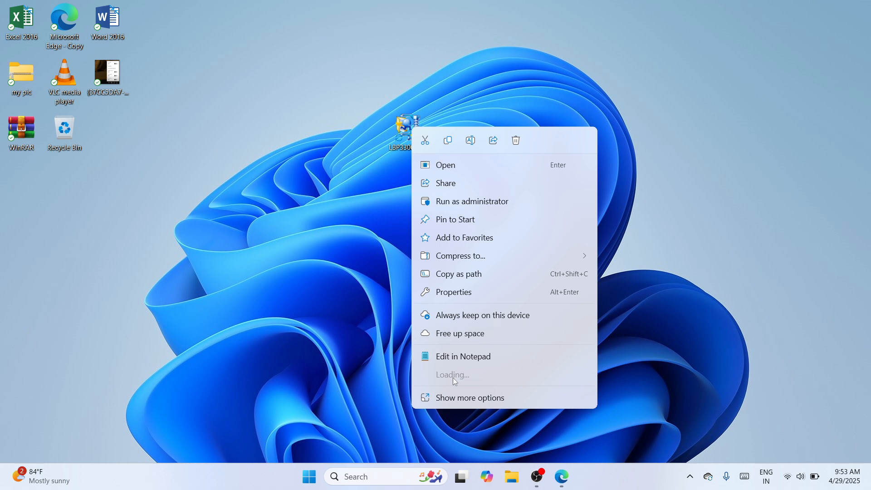
{"action": "mouse_move", "coordinate": [467, 382]}
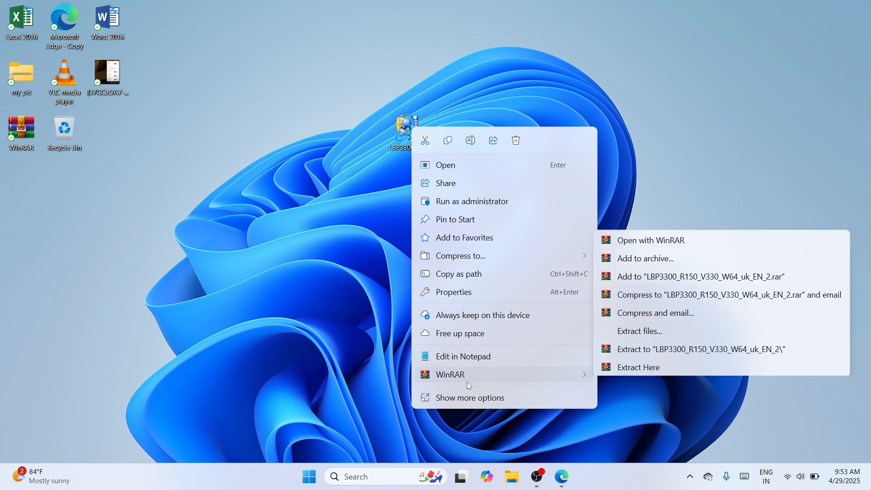
{"action": "left_click", "coordinate": [646, 338]}
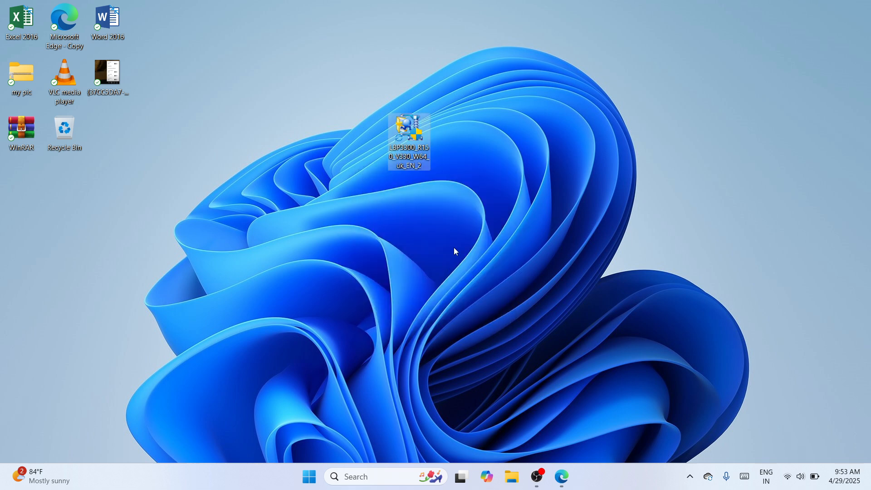
{"action": "left_click_drag", "start_coordinate": [20, 184], "coordinate": [323, 130]}
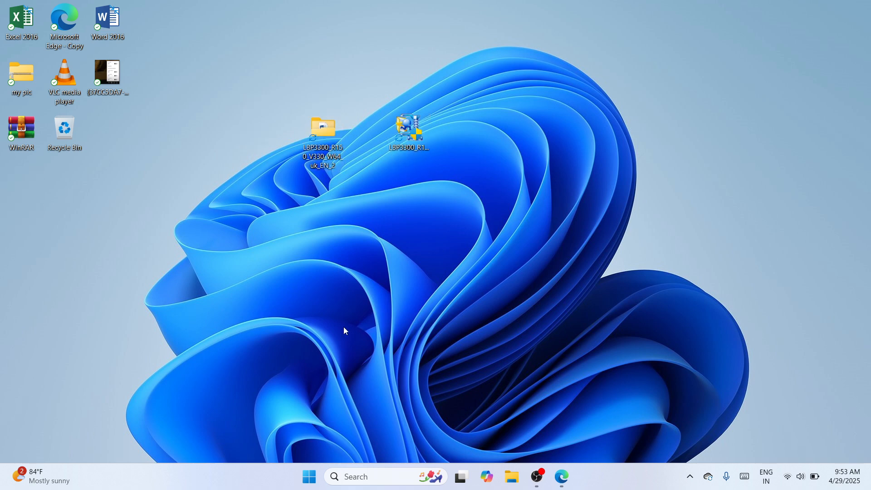
- Open the Devices and Printers window through More devices and printer settings in the Bluetooth & devices section of Windows Settings
{"action": "right_click", "coordinate": [310, 478]}
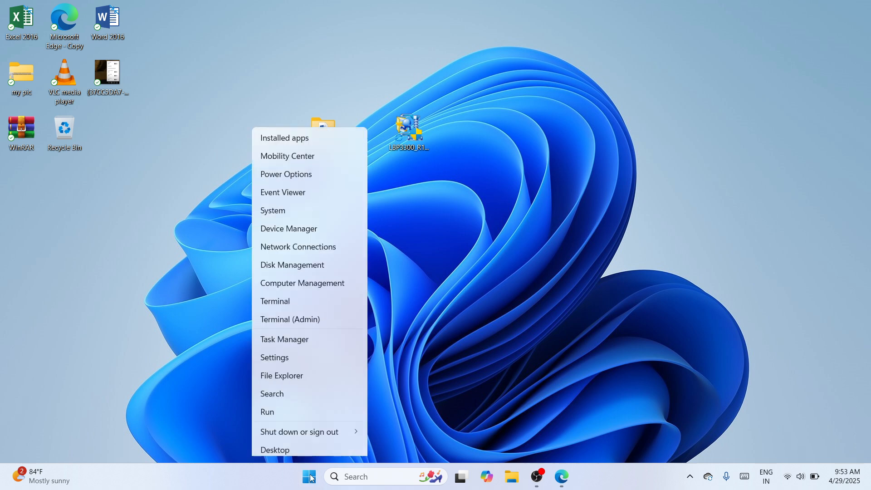
{"action": "left_click", "coordinate": [287, 353]}
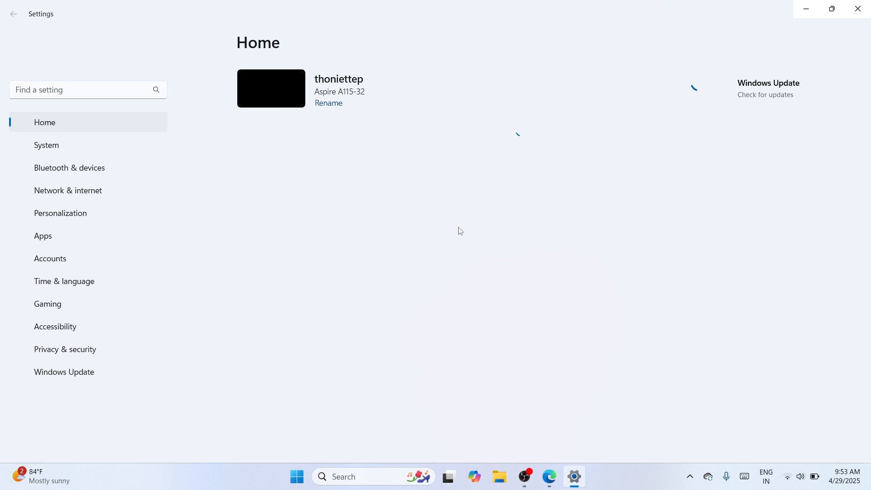
{"action": "left_click", "coordinate": [86, 178]}
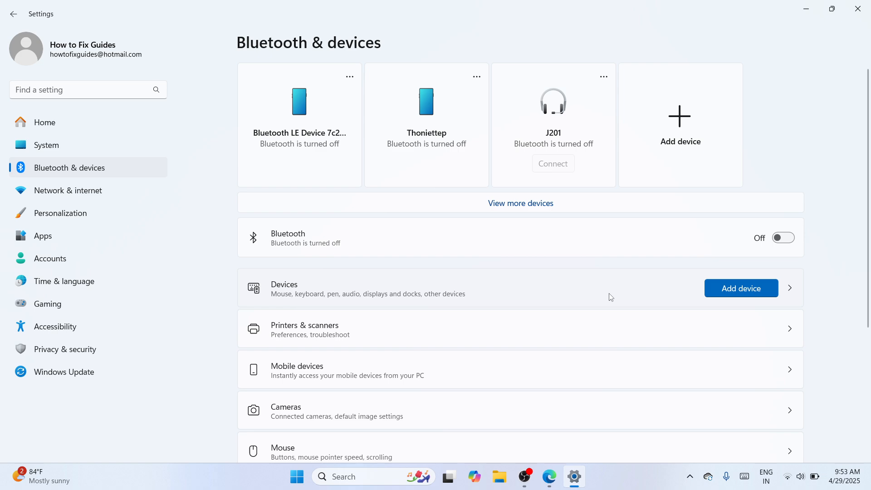
{"action": "left_click", "coordinate": [611, 298]}
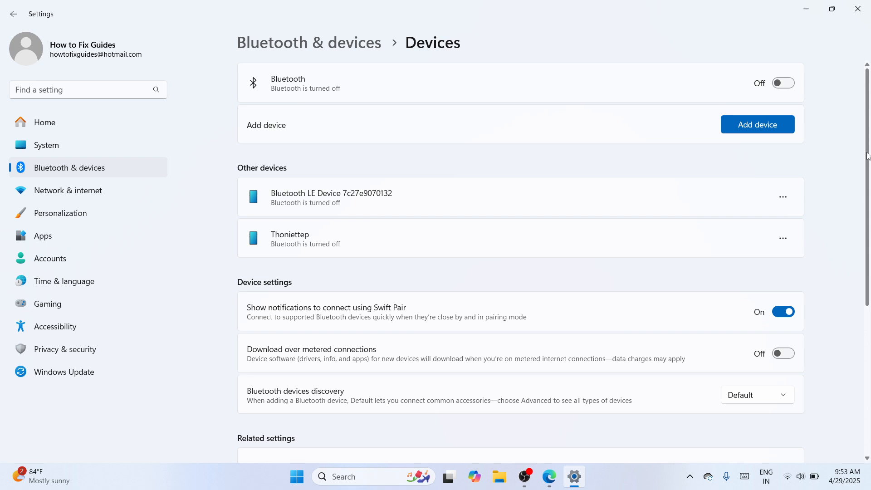
{"action": "left_click_drag", "start_coordinate": [867, 155], "coordinate": [867, 283]}
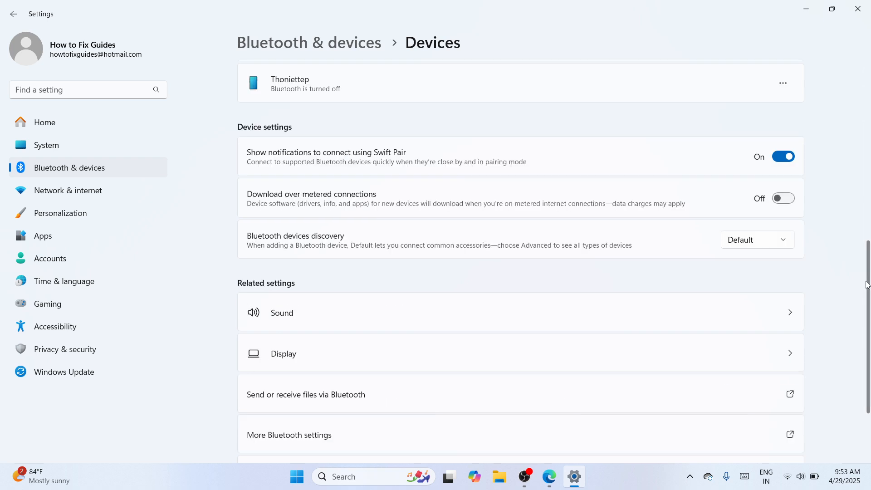
{"action": "scroll", "coordinate": [645, 371], "scroll_direction": "down", "scroll_amount": 3}
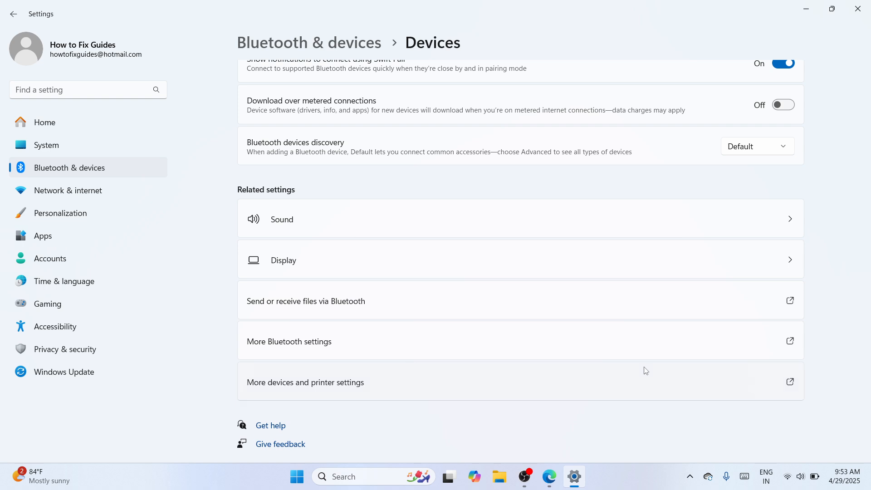
{"action": "left_click", "coordinate": [646, 371]}
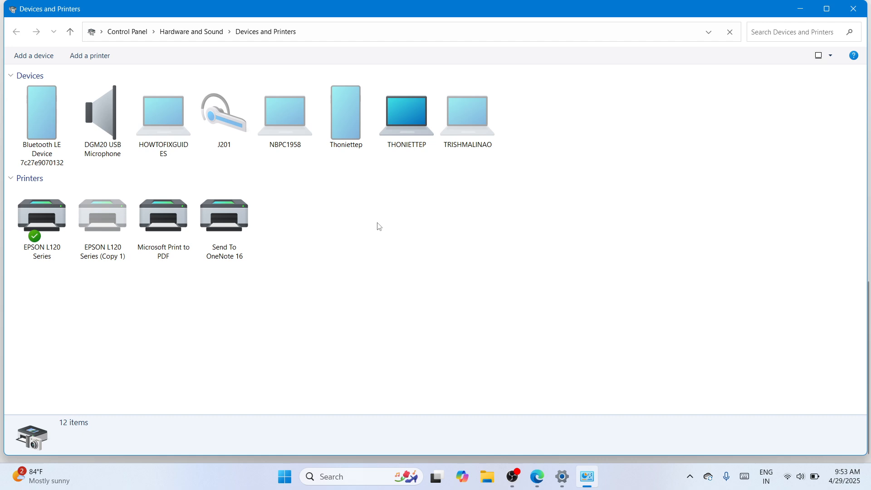
- Start adding a local printer with manual settings and assign it the existing port USB001 (Virtual printer port for USB)
{"action": "left_click", "coordinate": [95, 60]}
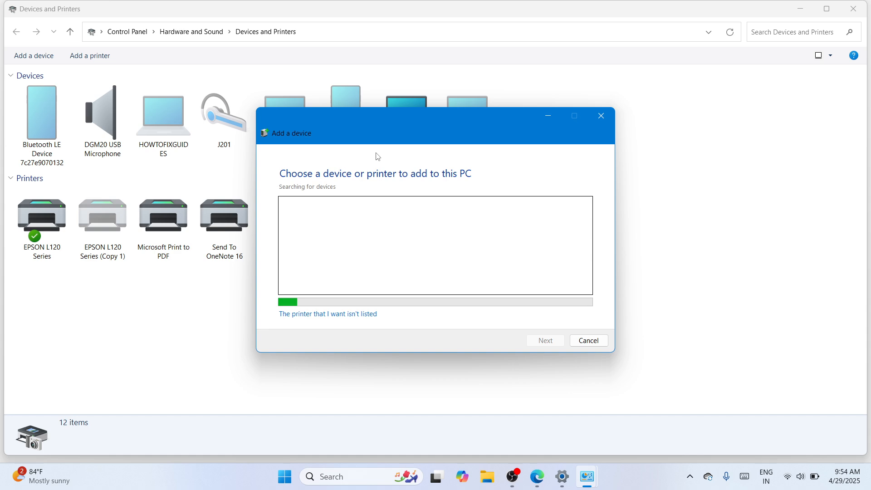
{"action": "left_click", "coordinate": [362, 312]}
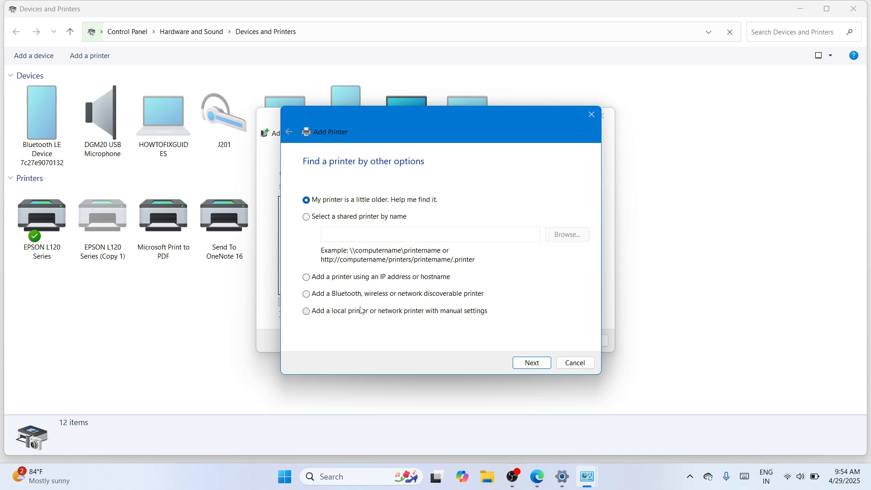
{"action": "left_click", "coordinate": [363, 312]}
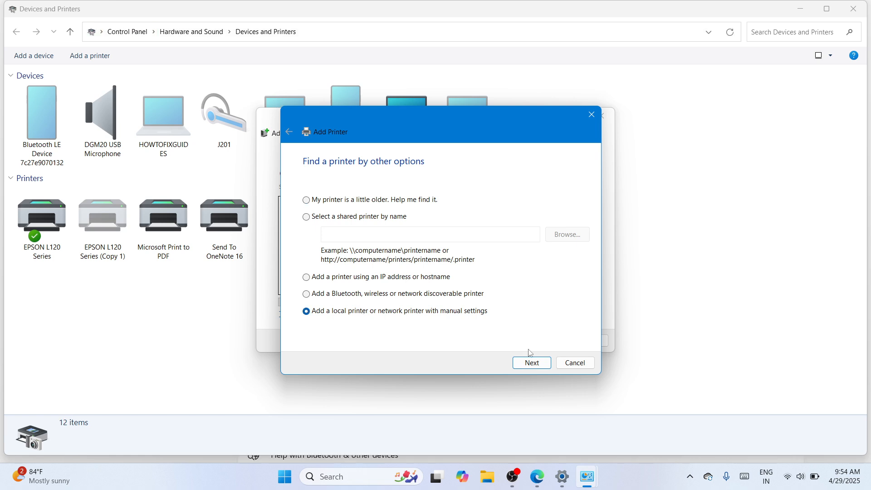
{"action": "left_click", "coordinate": [532, 362]}
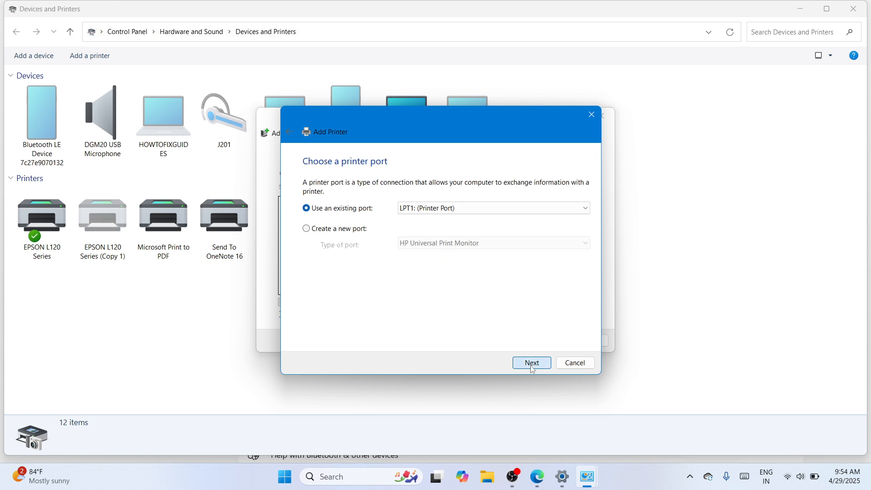
{"action": "left_click", "coordinate": [557, 208]}
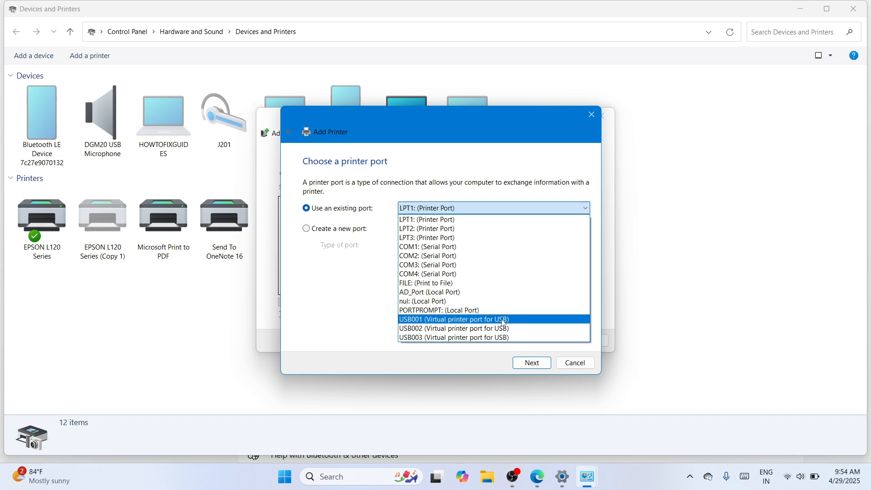
{"action": "left_click", "coordinate": [449, 319]}
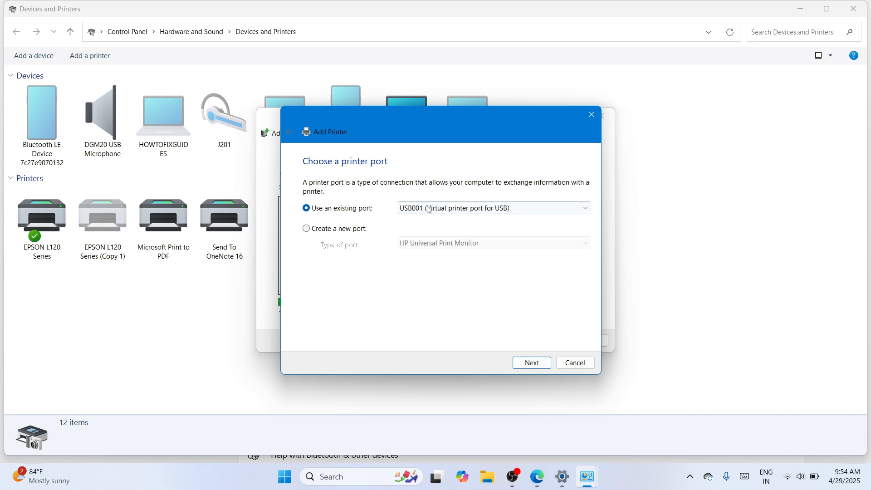
{"action": "left_click", "coordinate": [531, 361]}
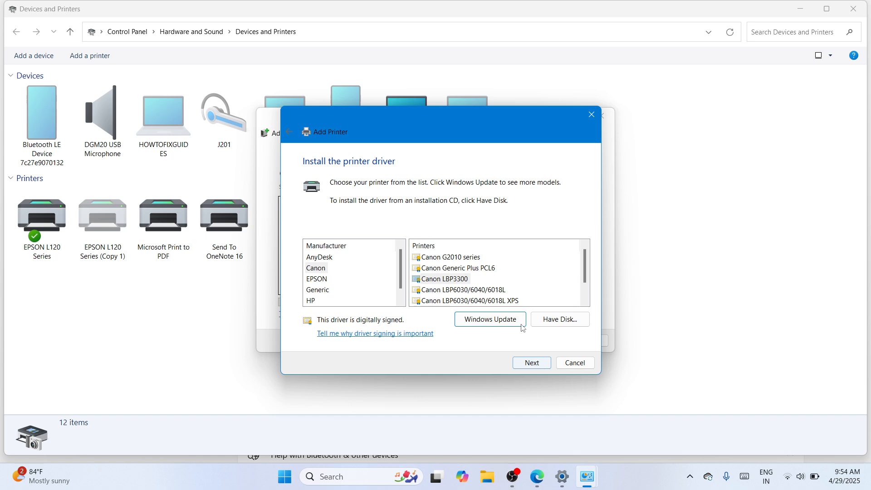
- Load the printer driver from disk using CNAB5STD.INF in the Driver subfolder of the desktop folder LBP3300_R150_V330_W64_uk_EN_2
{"action": "left_click", "coordinate": [540, 320]}
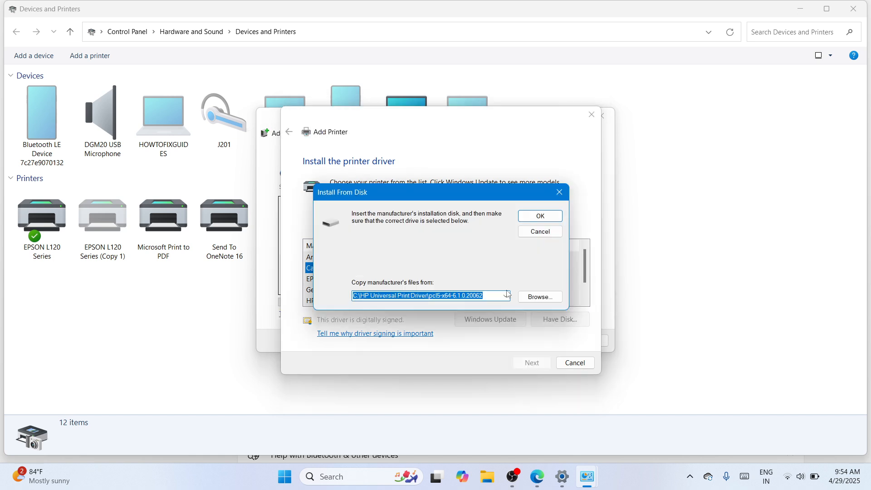
{"action": "left_click", "coordinate": [540, 297]}
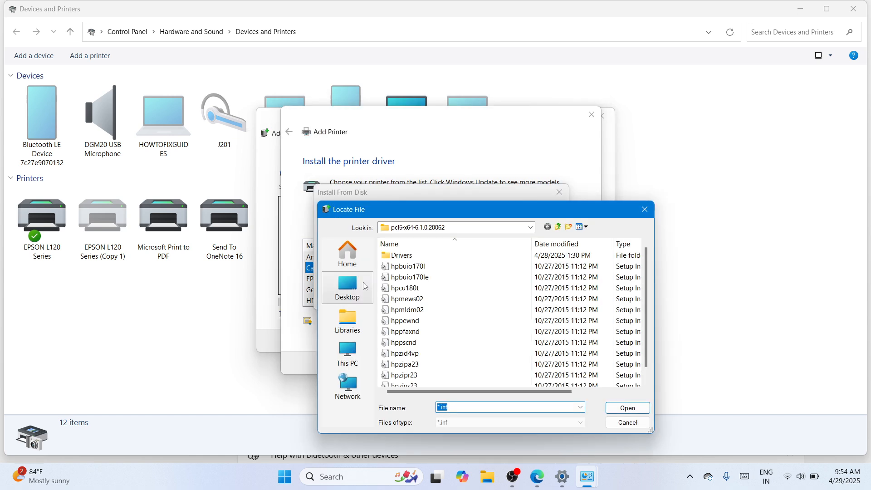
{"action": "left_click", "coordinate": [347, 287]}
{"action": "left_click_drag", "start_coordinate": [493, 214], "coordinate": [455, 158]}
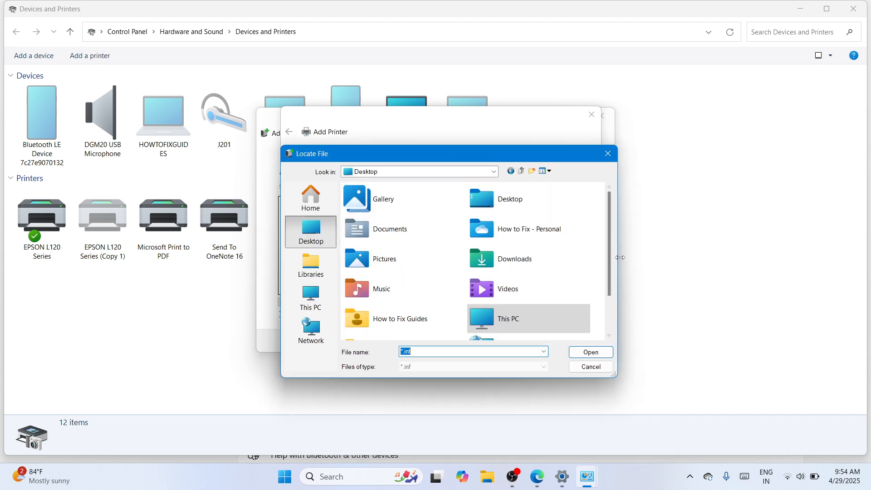
{"action": "scroll", "coordinate": [423, 318], "scroll_direction": "down", "scroll_amount": 2}
{"action": "left_click", "coordinate": [418, 329]}
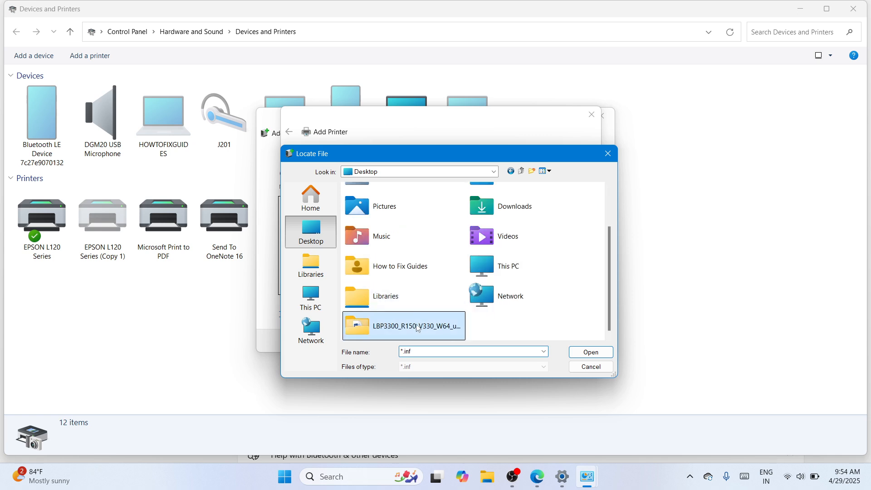
{"action": "double_click", "coordinate": [419, 329]}
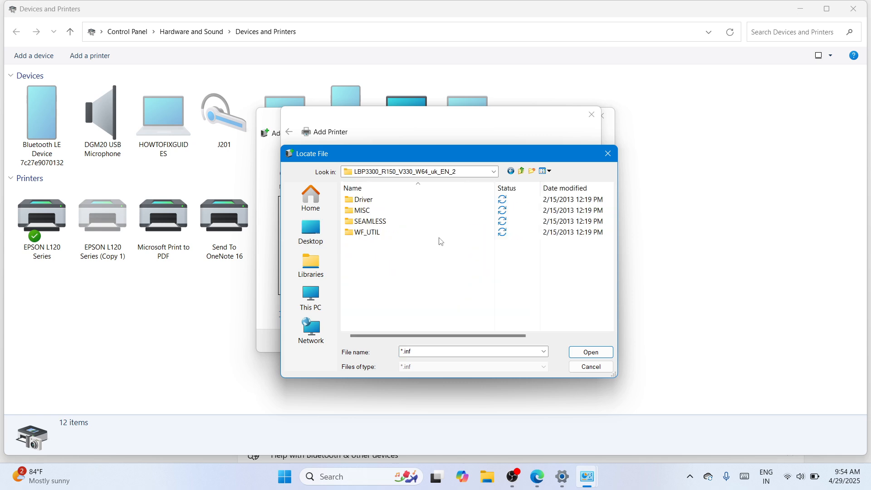
{"action": "double_click", "coordinate": [448, 201]}
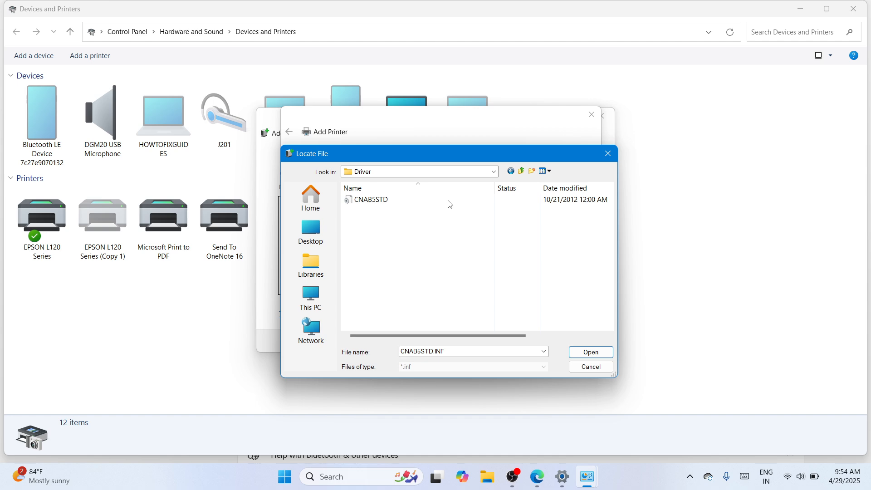
{"action": "left_click", "coordinate": [450, 203]}
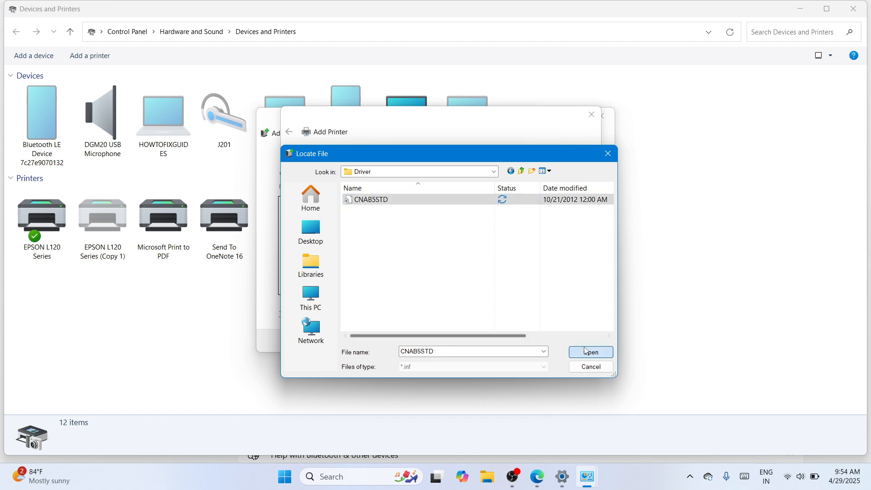
{"action": "left_click", "coordinate": [586, 352]}
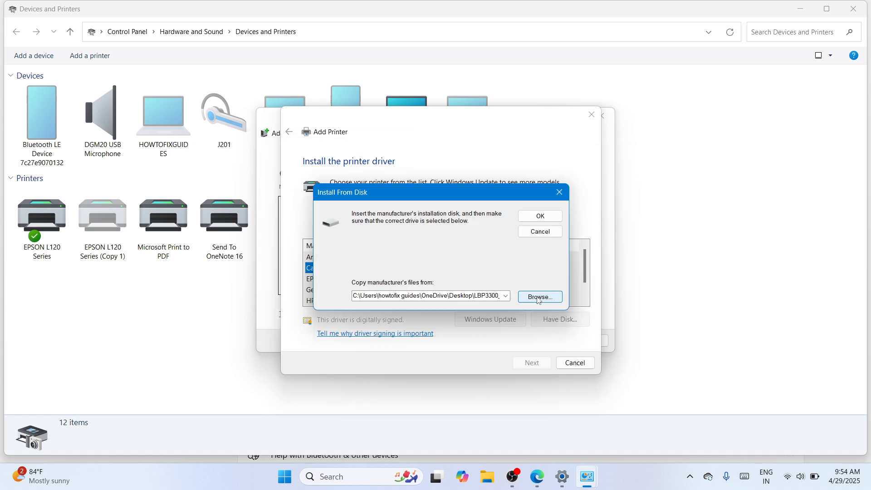
{"action": "left_click", "coordinate": [541, 215]}
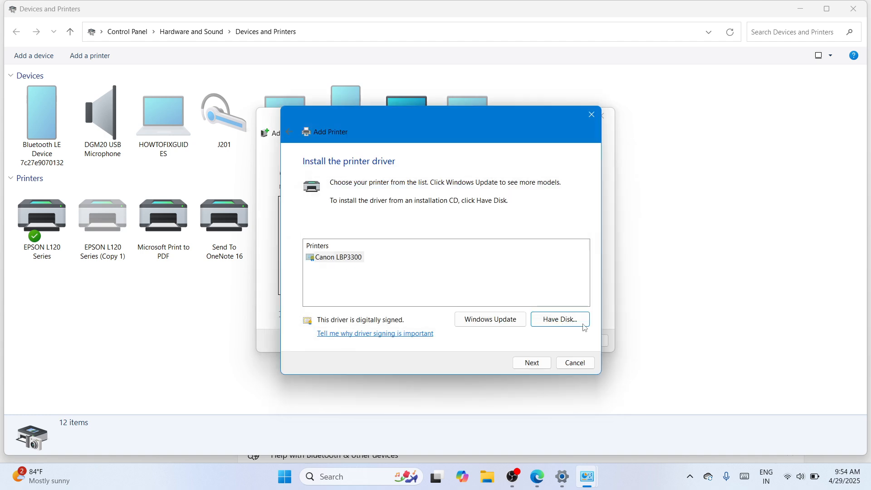
- Install the Canon LBP3300 with the currently installed driver, share it as Canon LBP3300, and finish without making it the default printer
{"action": "left_click", "coordinate": [532, 363]}
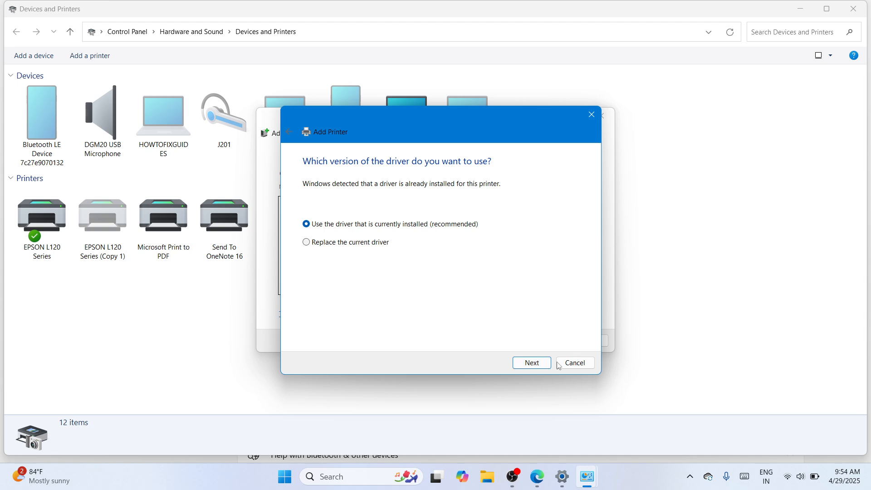
{"action": "left_click", "coordinate": [532, 363]}
{"action": "left_click", "coordinate": [533, 363]}
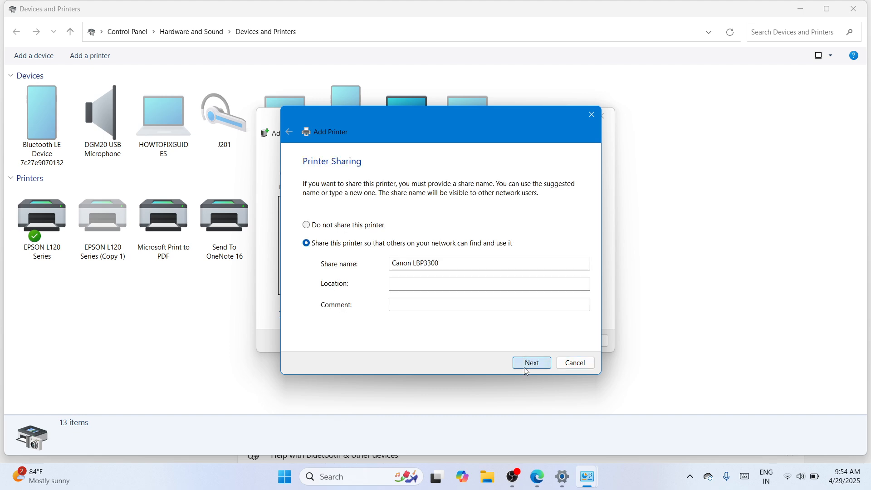
{"action": "left_click", "coordinate": [526, 365]}
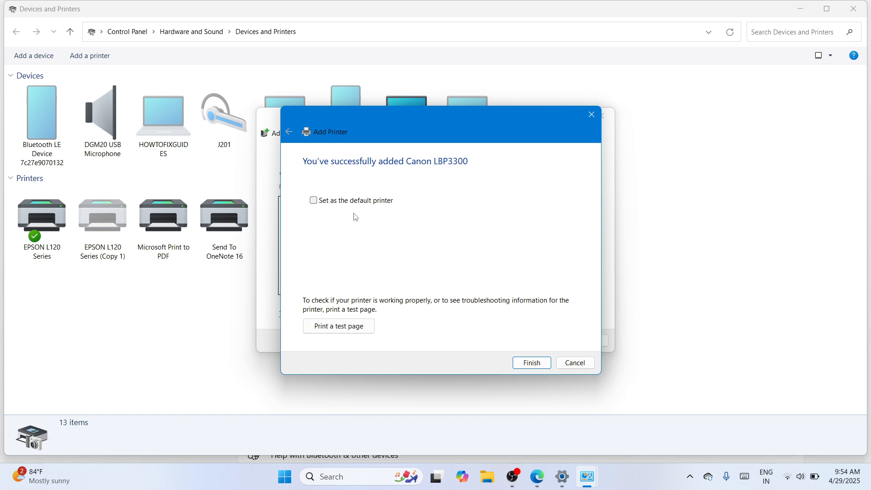
{"action": "left_click", "coordinate": [532, 363]}
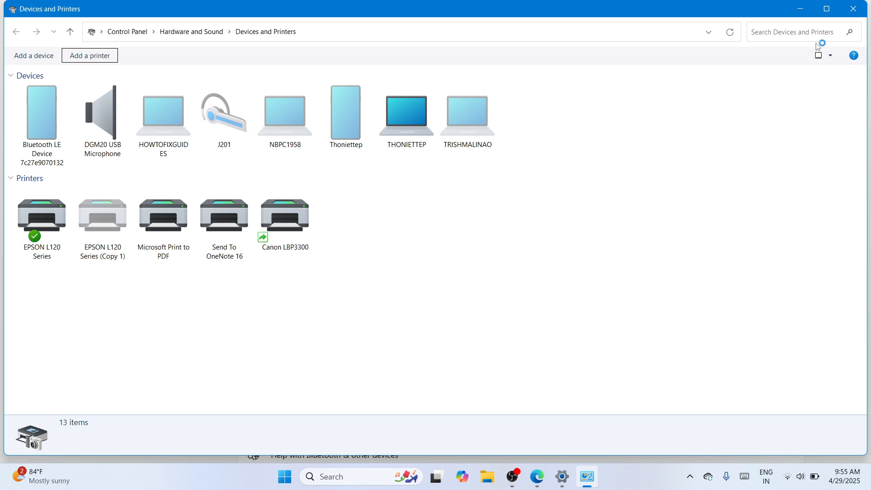
- Minimize the Devices and Printers window and close Settings to return to the desktop
{"action": "left_click", "coordinate": [806, 11]}
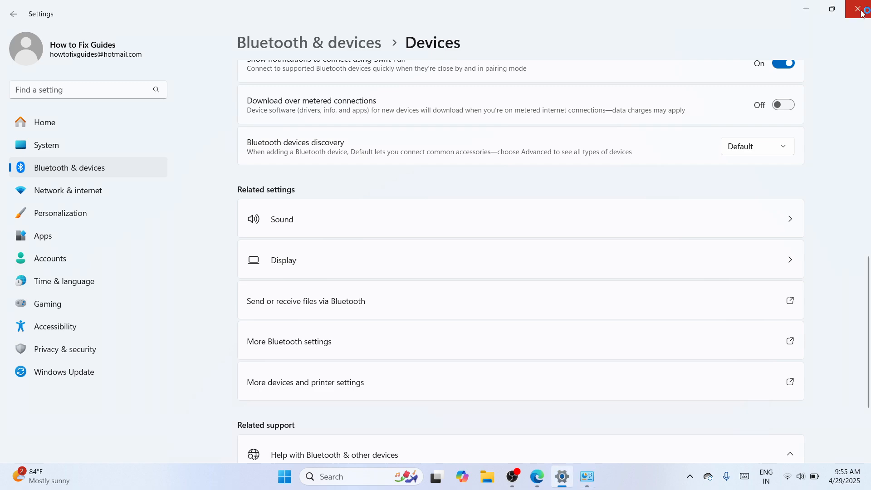
{"action": "left_click", "coordinate": [858, 7]}
{"action": "left_click", "coordinate": [526, 475]}
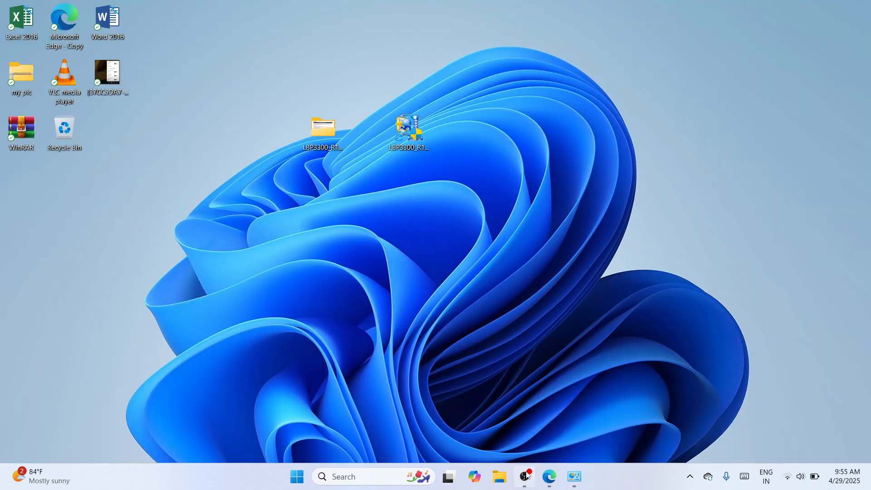